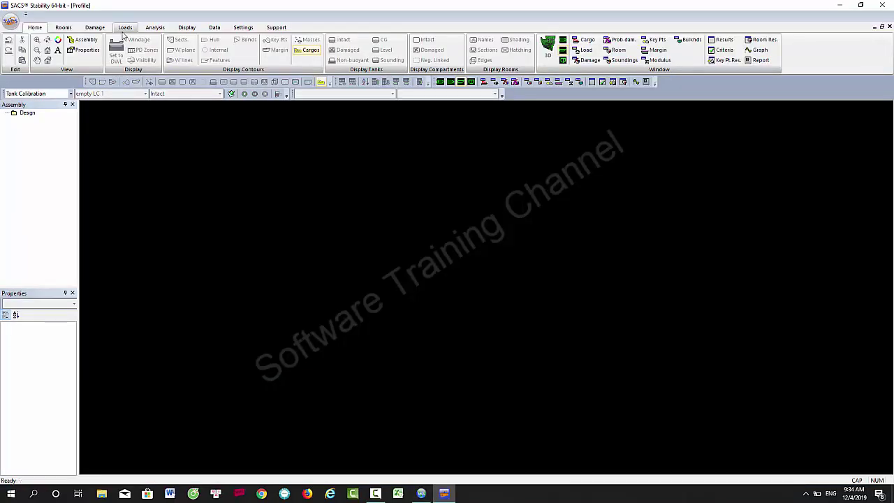
Open the Whale shark (draft mark).msd model and accept the default section calculation options
click(9, 25)
click(28, 44)
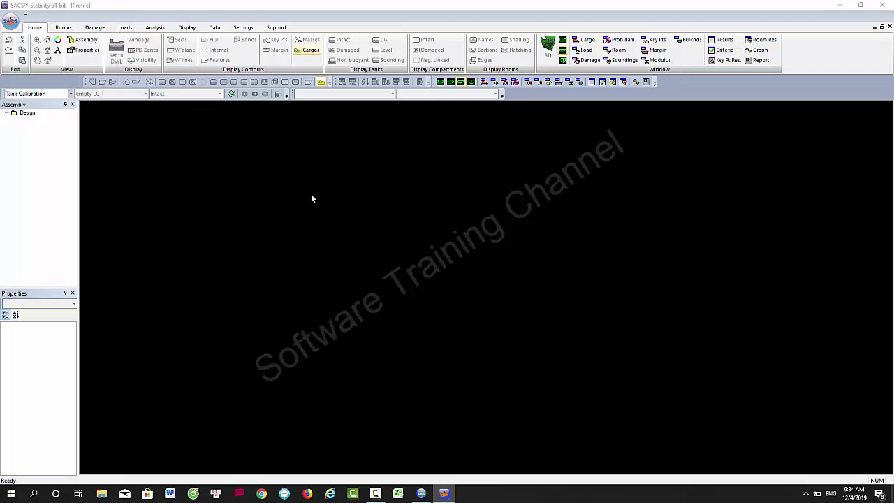
click(417, 227)
click(655, 360)
click(475, 302)
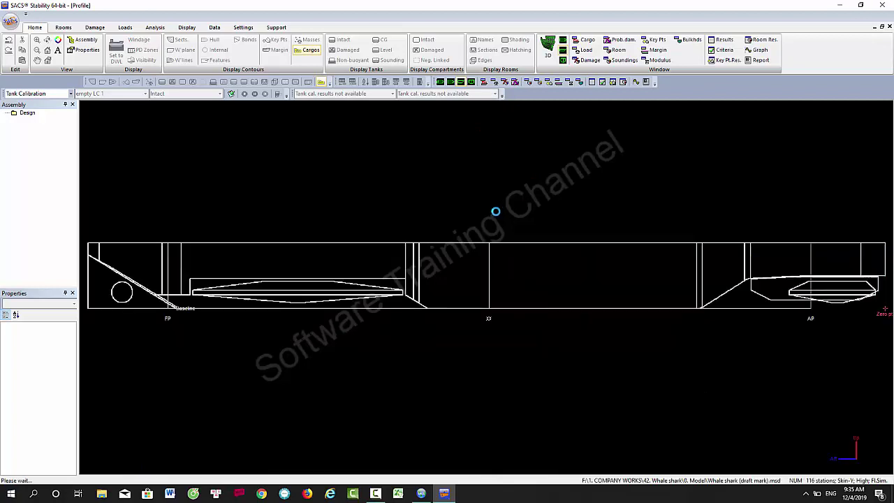
Switch to a 3D perspective view and rotate the hull using yaw, pitch and roll
click(440, 83)
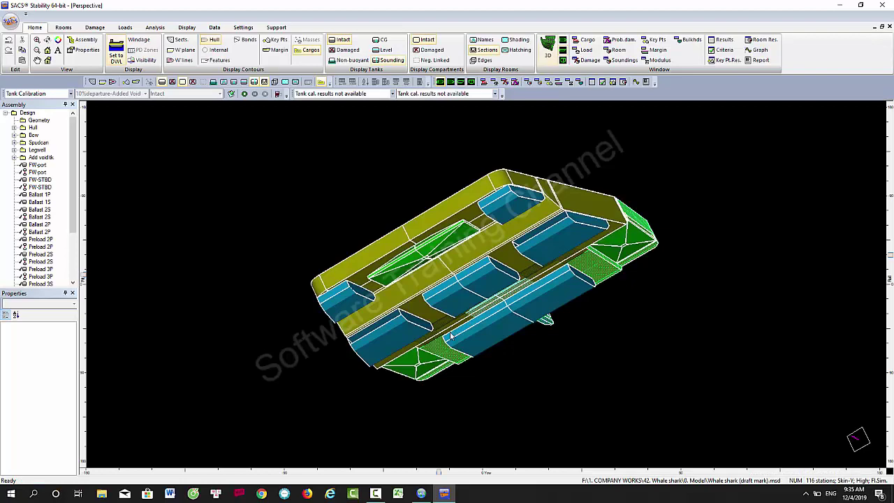
drag(437, 472, 292, 472)
drag(84, 290, 85, 295)
drag(890, 260, 891, 328)
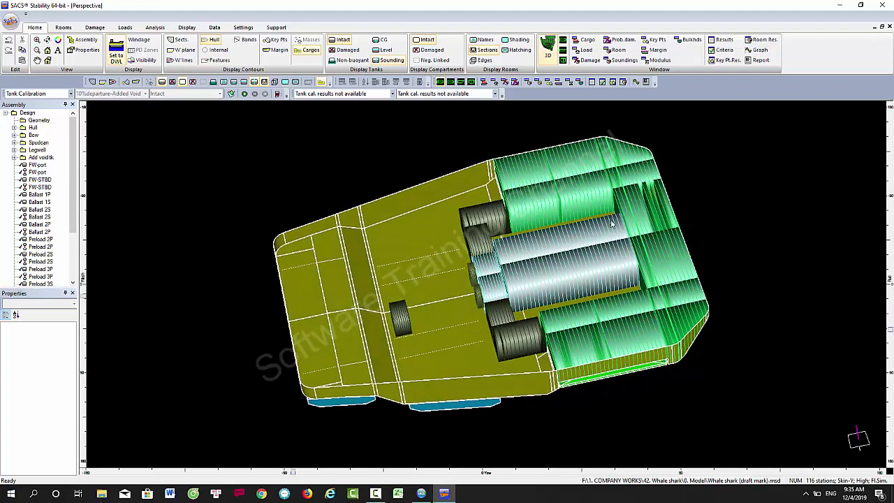
Inspect the Preload 2P, FW-STBD and FW-port tank properties, noting the Fresh Water fluid type
click(563, 204)
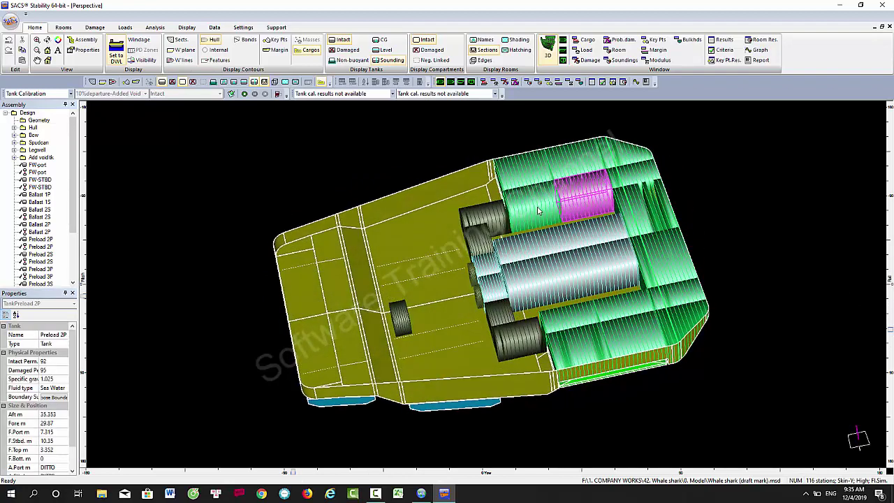
click(554, 273)
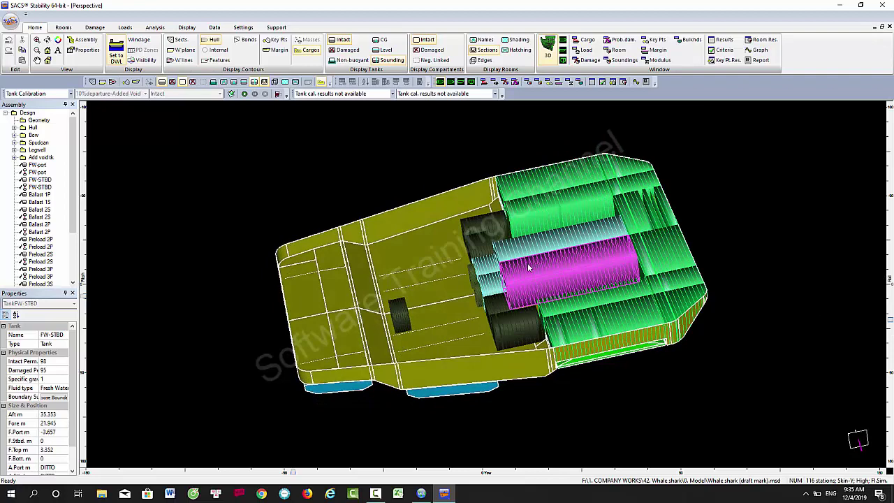
click(482, 263)
click(559, 266)
click(539, 257)
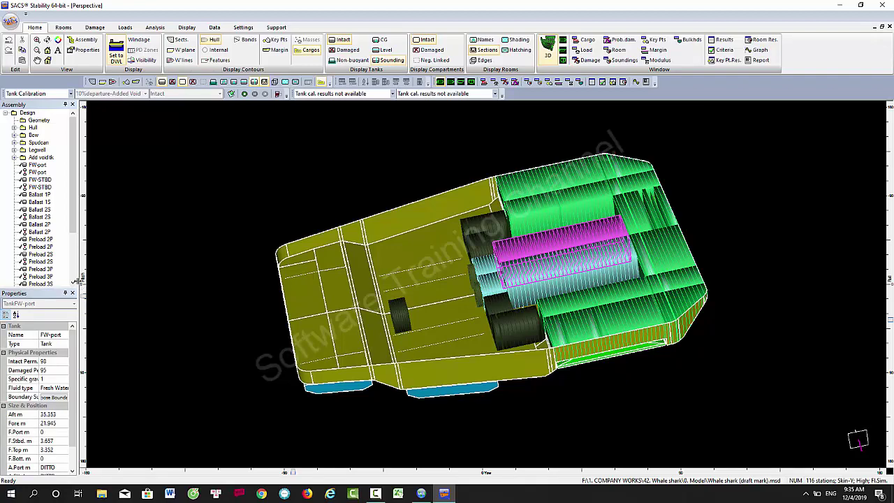
drag(141, 288, 143, 288)
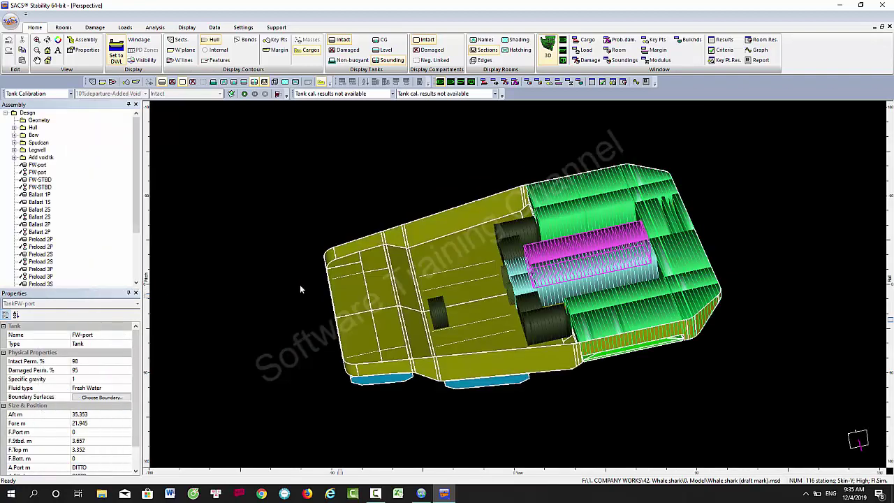
click(568, 285)
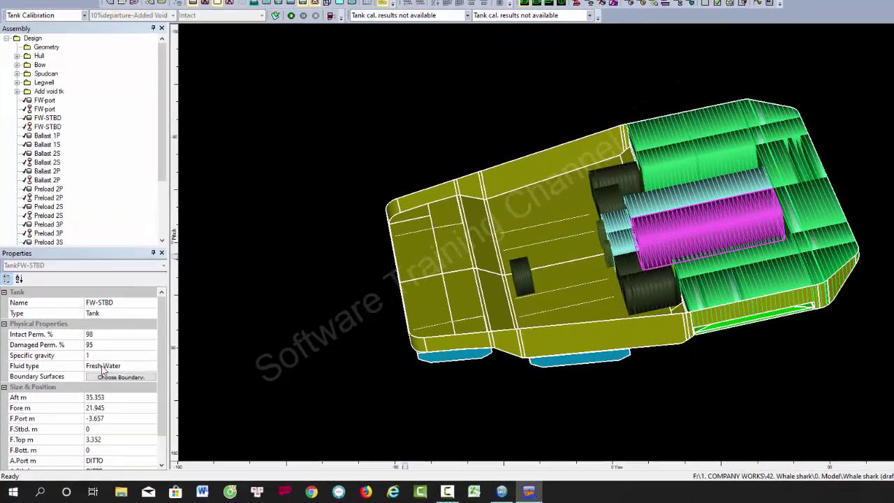
click(95, 387)
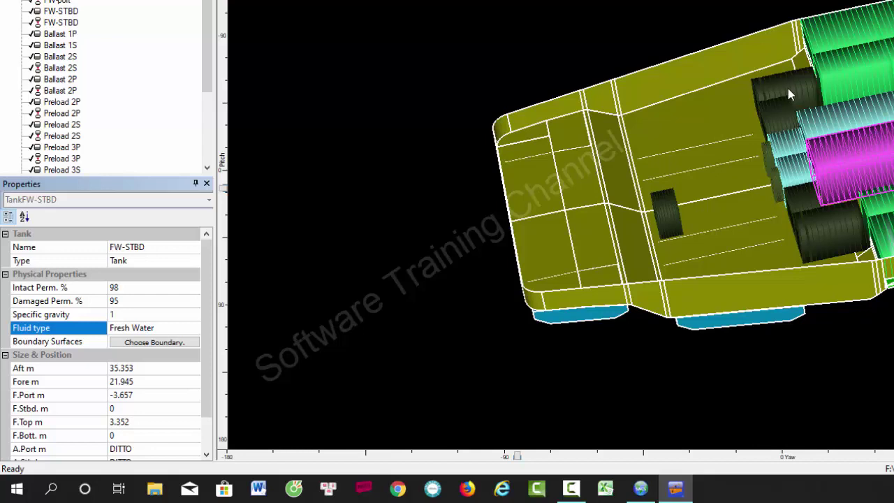
Inspect the FO.port and FO.Stbd fuel oil tanks, then clear the selection
click(779, 112)
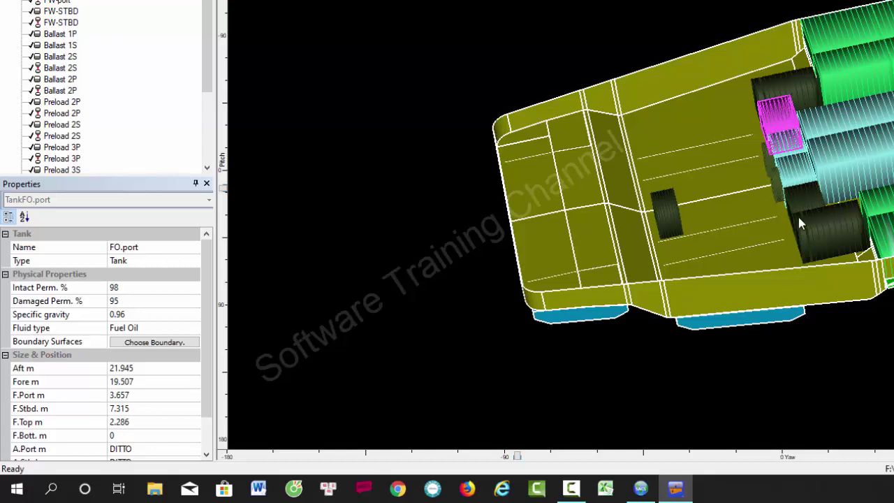
click(831, 226)
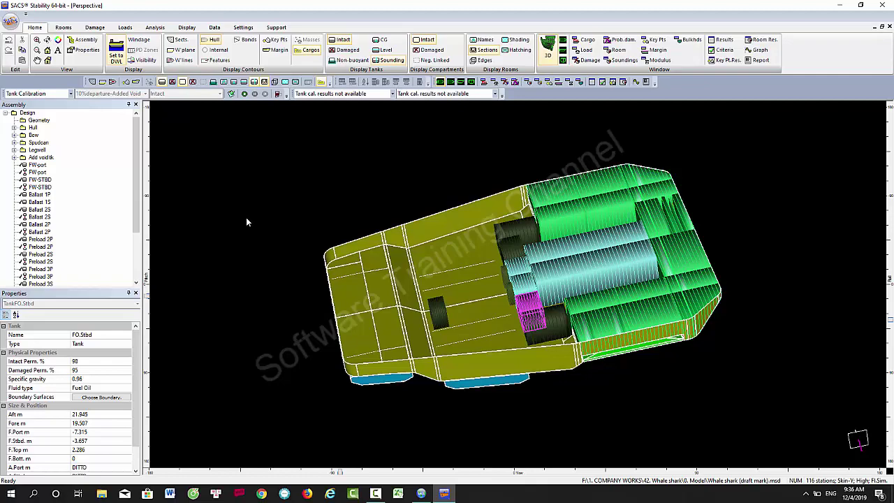
click(246, 222)
click(40, 94)
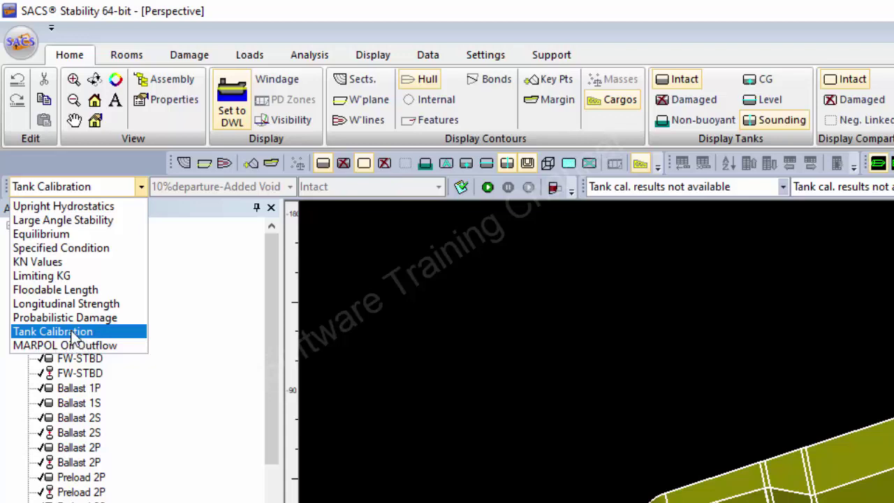
Keep Tank Calibration as the analysis type and leave the trim range at a single 0 m value
click(72, 332)
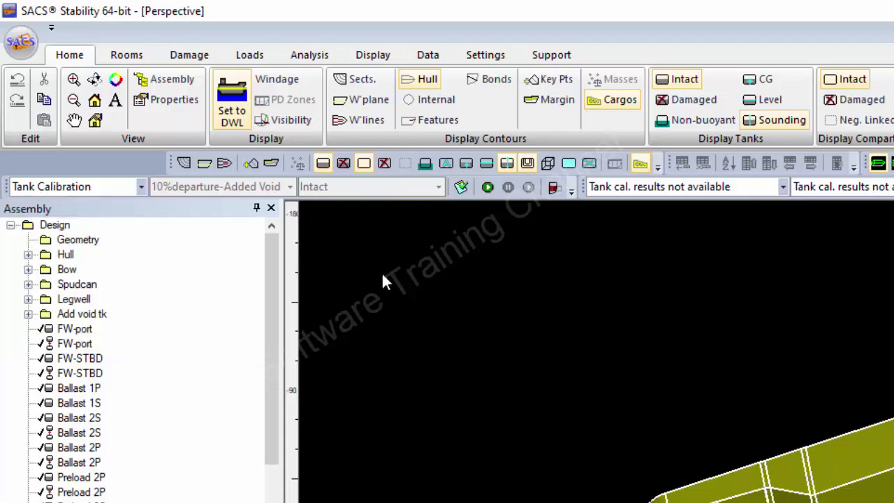
click(310, 56)
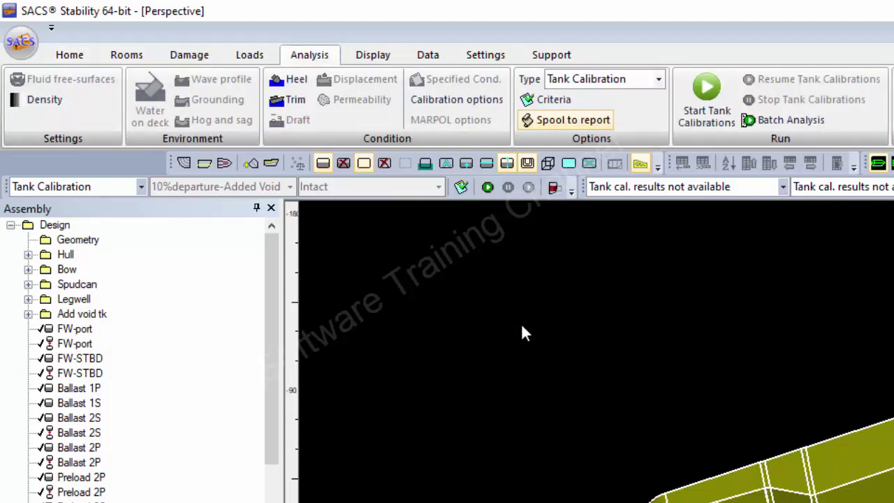
click(295, 103)
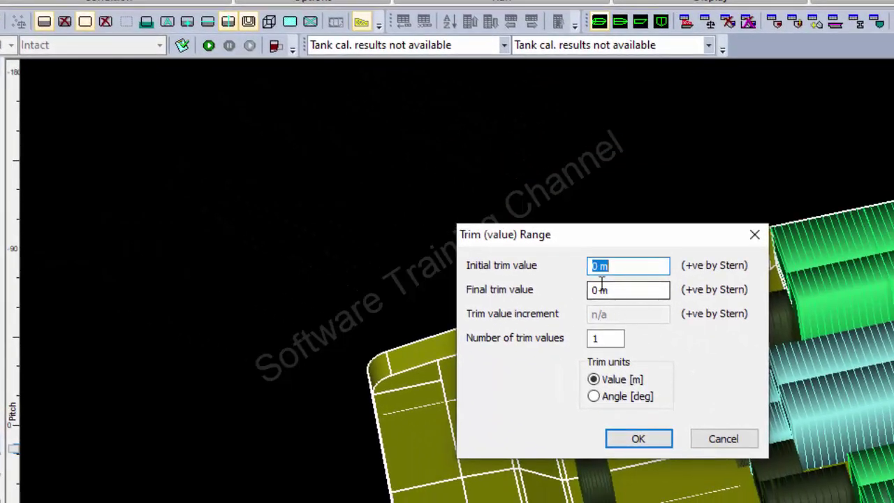
click(635, 289)
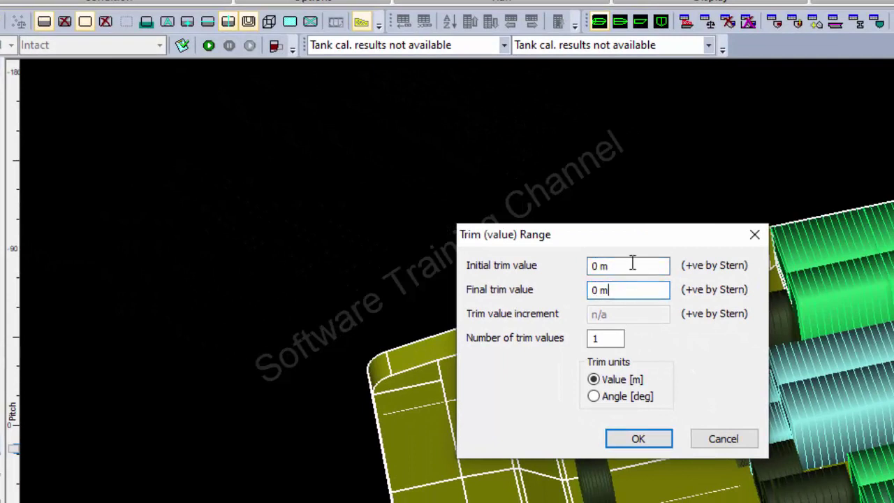
click(619, 337)
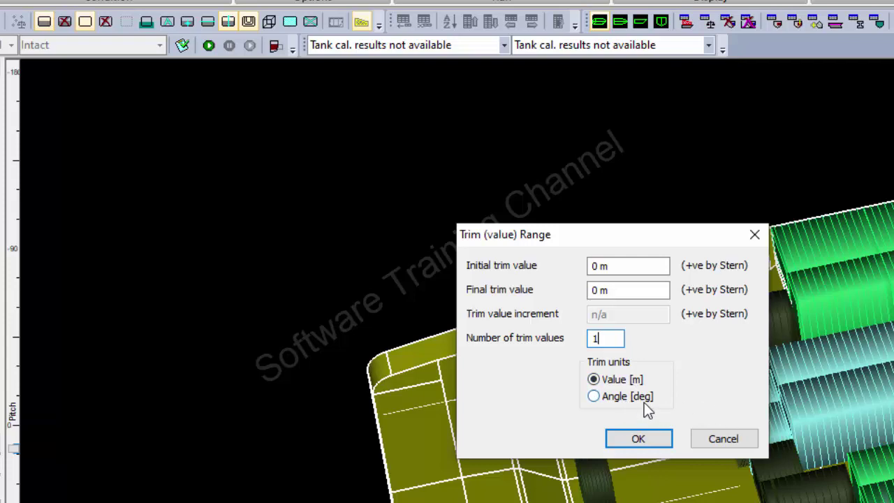
click(719, 445)
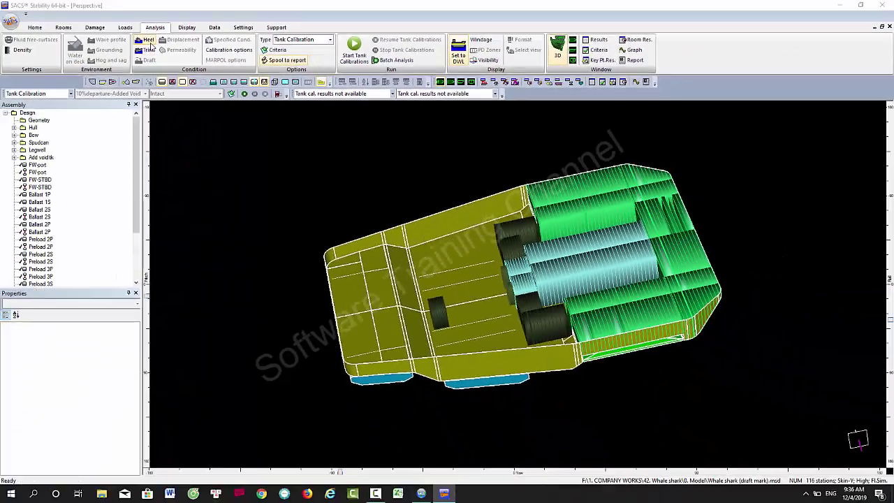
Confirm Heel Setup with 0 deg end angle and step, heeling to Starboard
click(148, 39)
drag(455, 193, 382, 187)
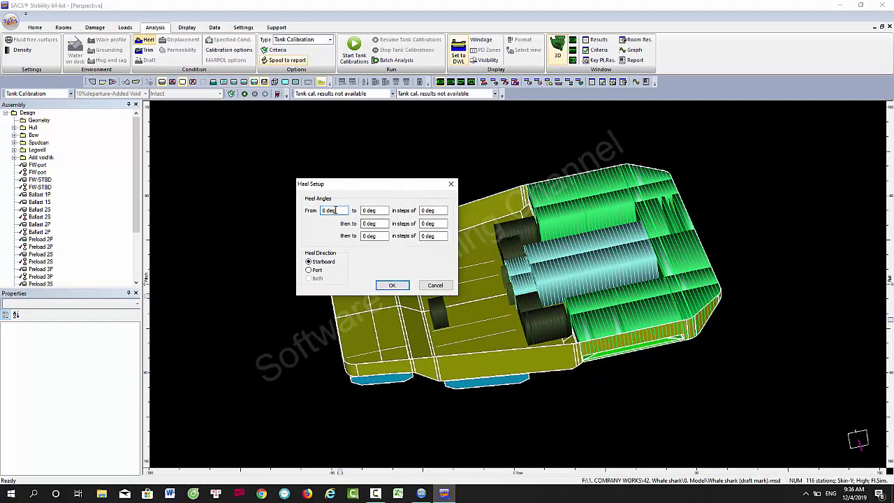
click(383, 210)
click(438, 211)
click(392, 285)
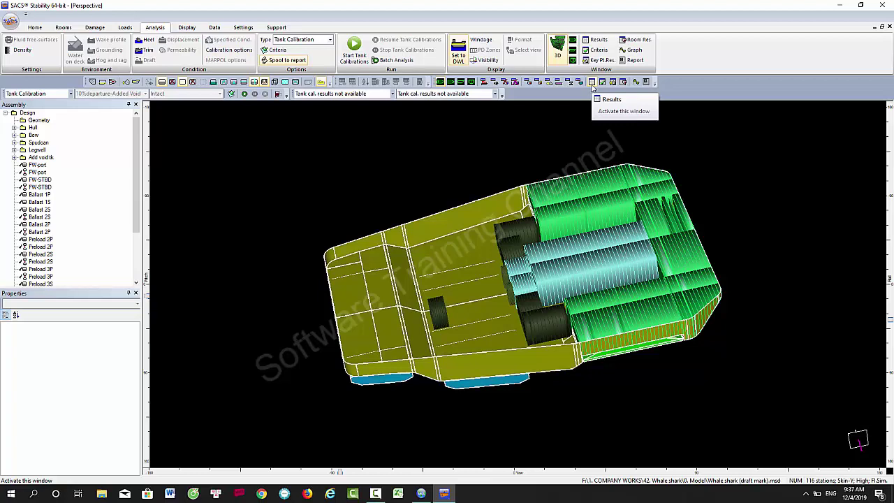
Show the Results table with Tank Name through FSM columns ticked in Tank Calibration Format
click(592, 85)
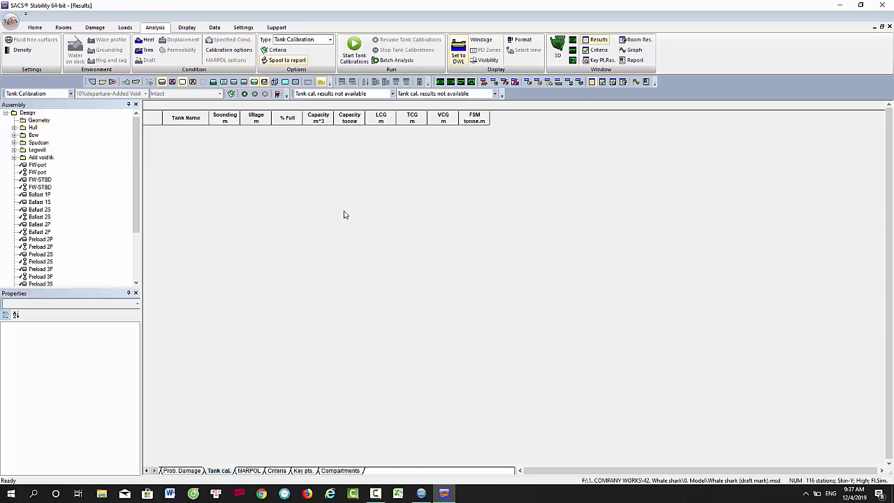
click(190, 29)
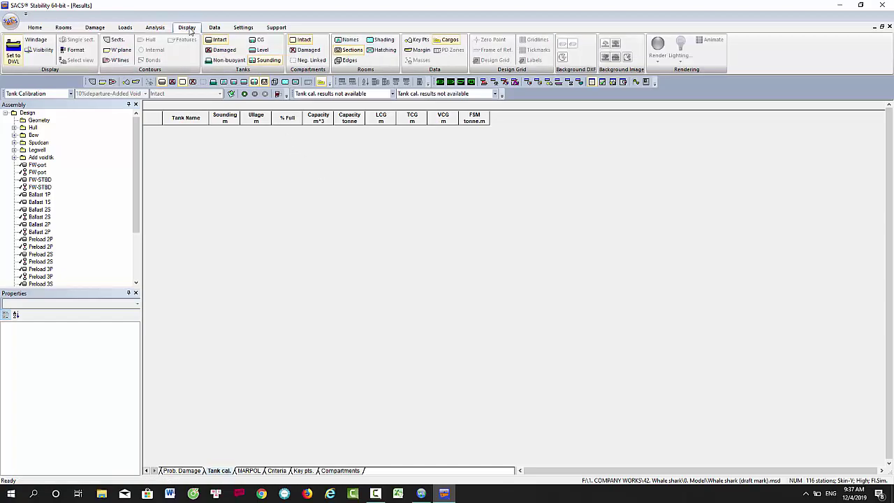
click(76, 49)
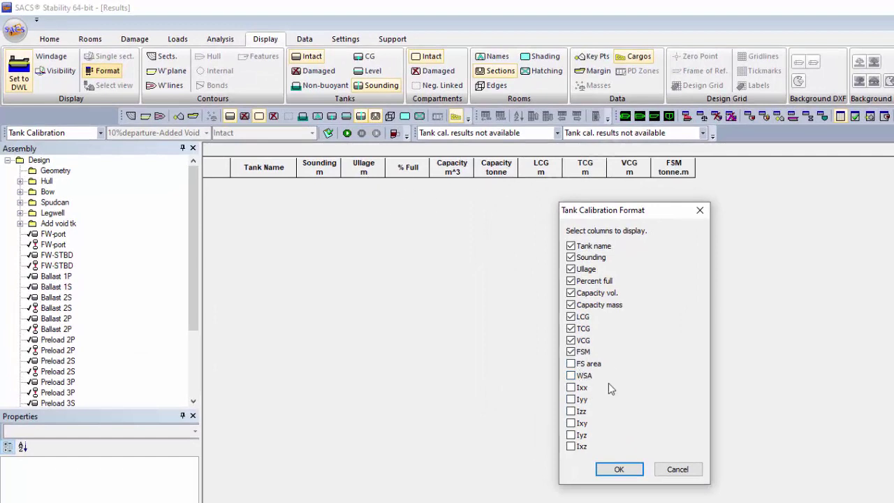
click(676, 469)
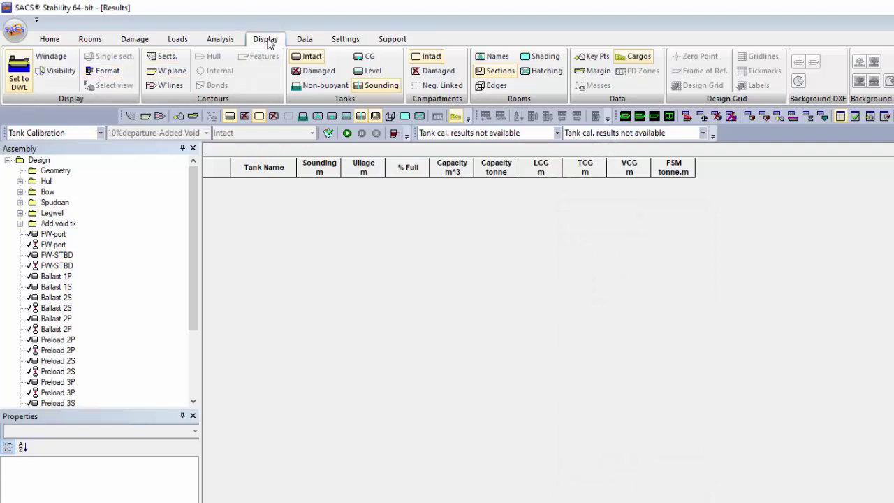
click(104, 77)
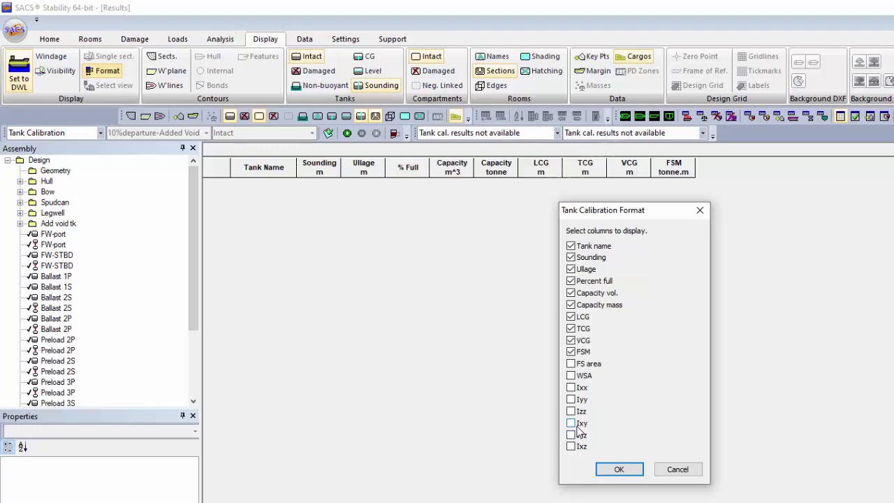
click(617, 469)
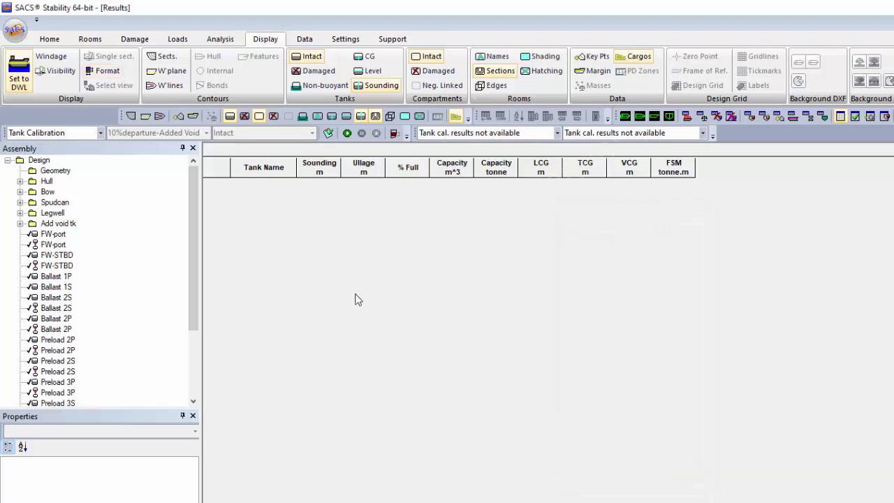
Run the tank calibration analysis and review the Sounding, Ullage and % Full columns
click(347, 134)
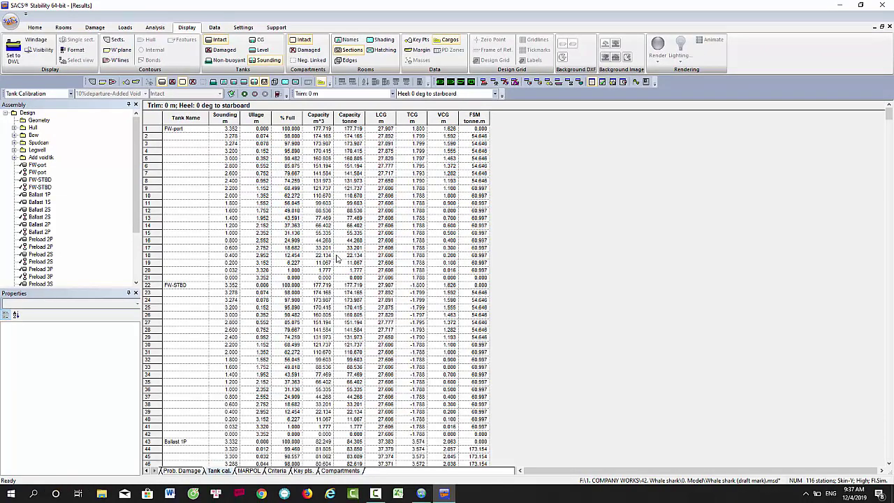
click(293, 197)
click(225, 117)
click(256, 116)
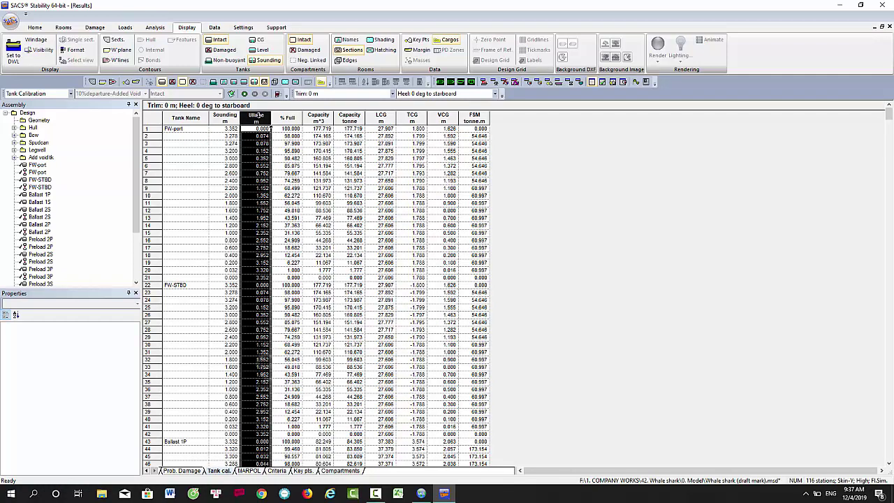
click(292, 118)
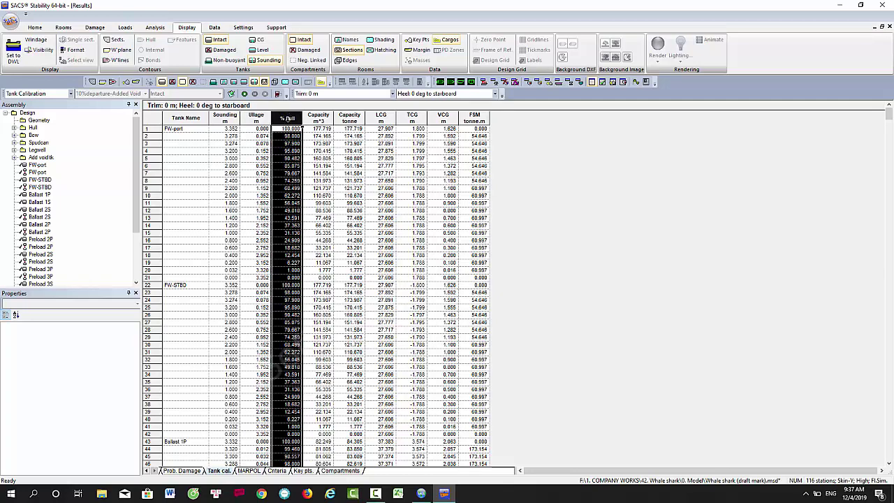
Review the Capacity m^3, Capacity tonne, LCG, TCG, VCG and FSM columns
click(320, 117)
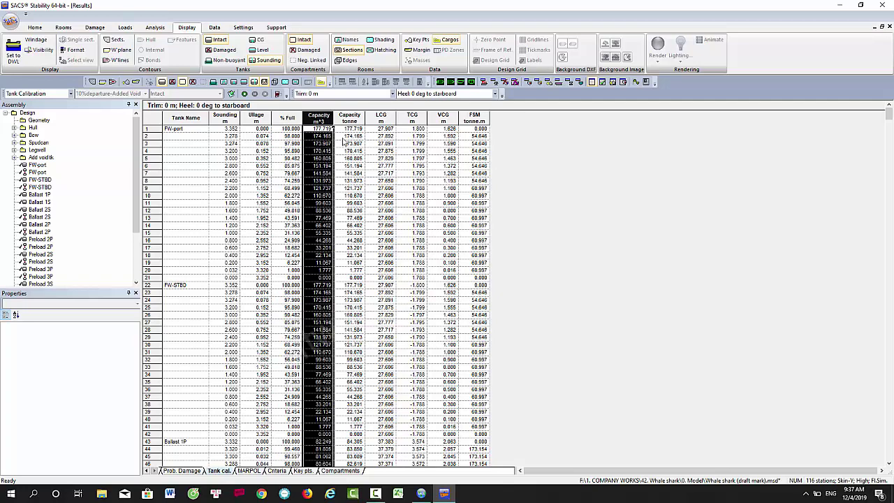
click(352, 117)
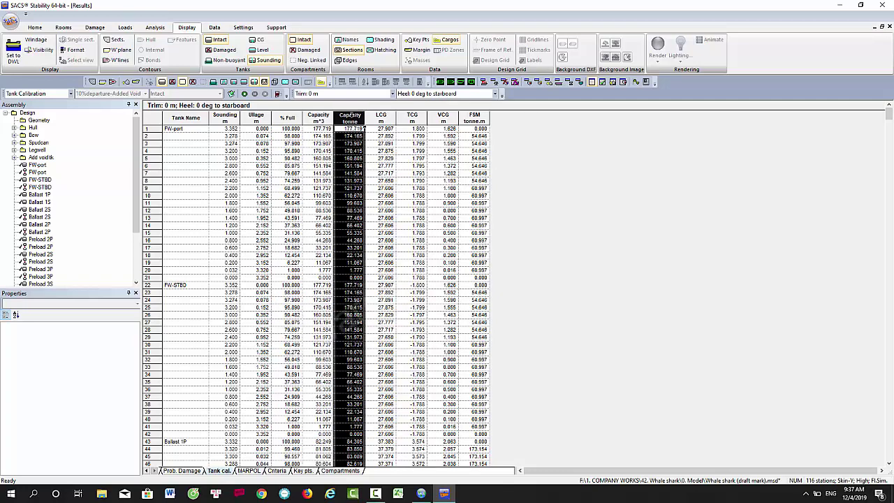
click(381, 118)
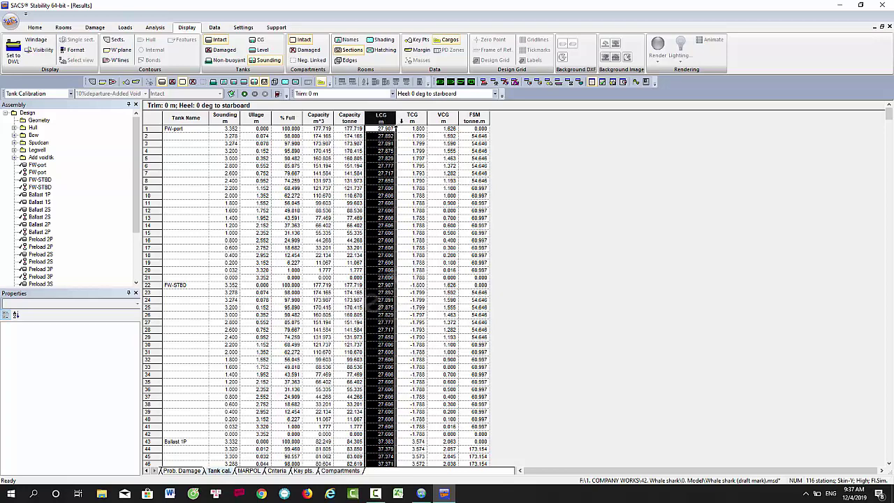
click(410, 118)
click(444, 117)
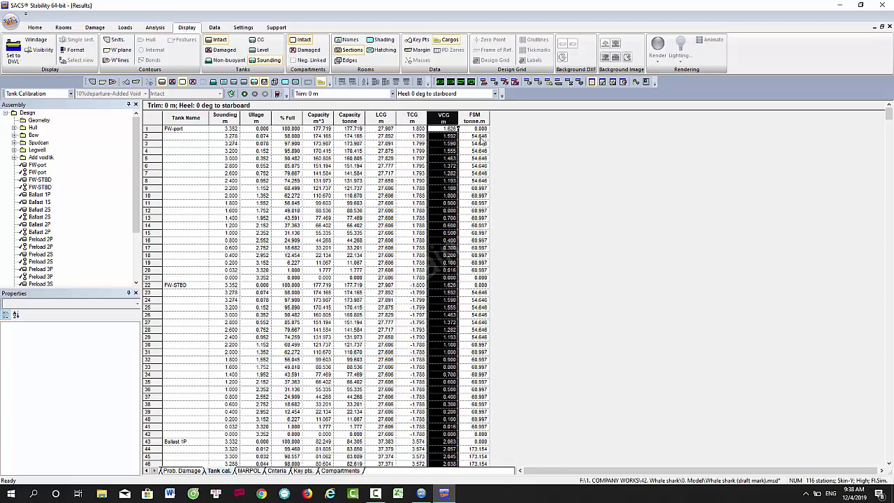
click(481, 116)
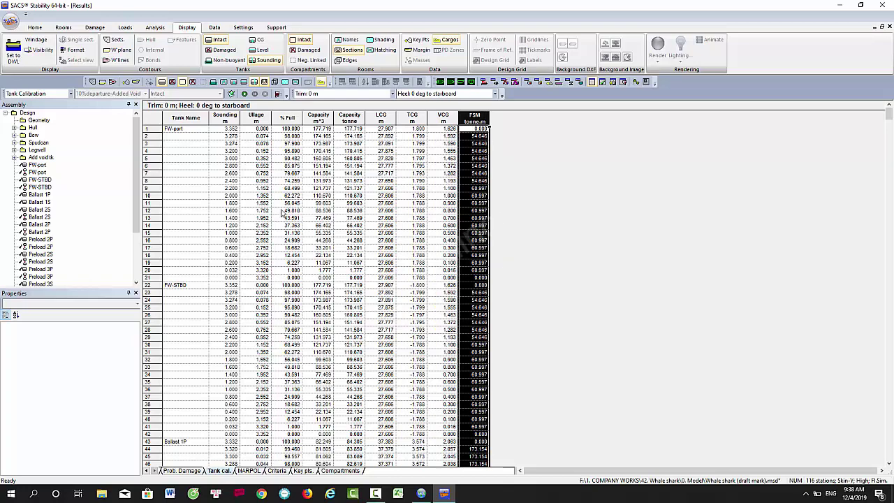
Select the FW-port Sounding and Ullage cells and view the Sounding Pipes input data
click(236, 131)
drag(236, 134, 249, 139)
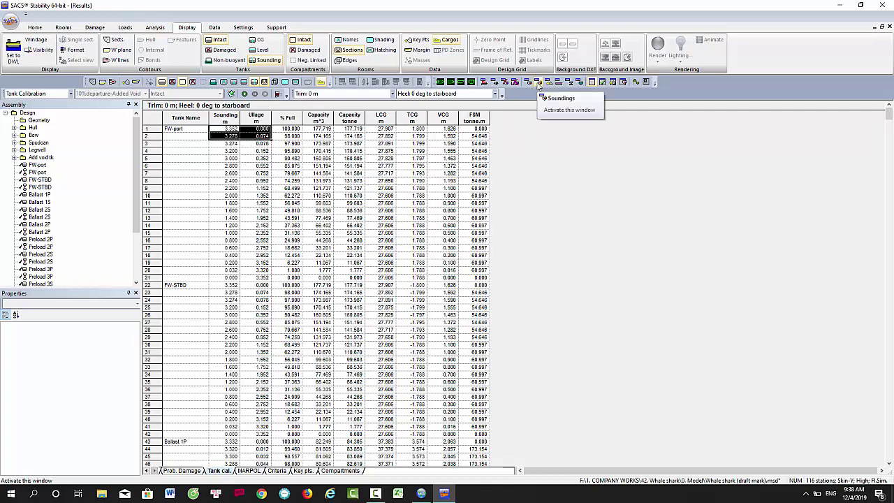
click(538, 84)
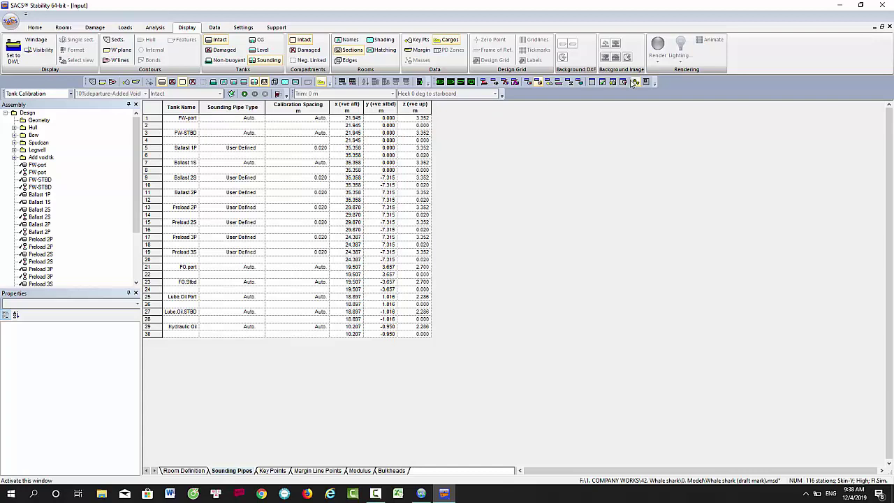
Show the Room Definition table and check Ballast 2P specific gravity and Preload 2P F.Port
click(528, 83)
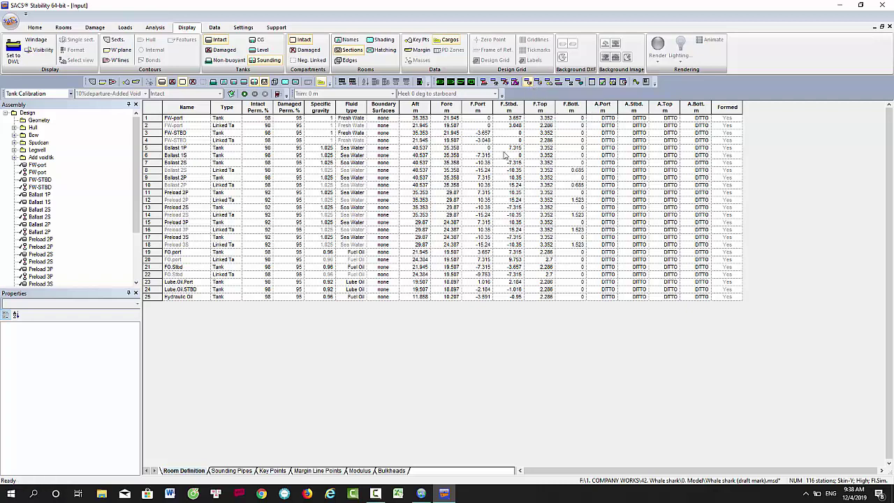
click(322, 179)
click(480, 193)
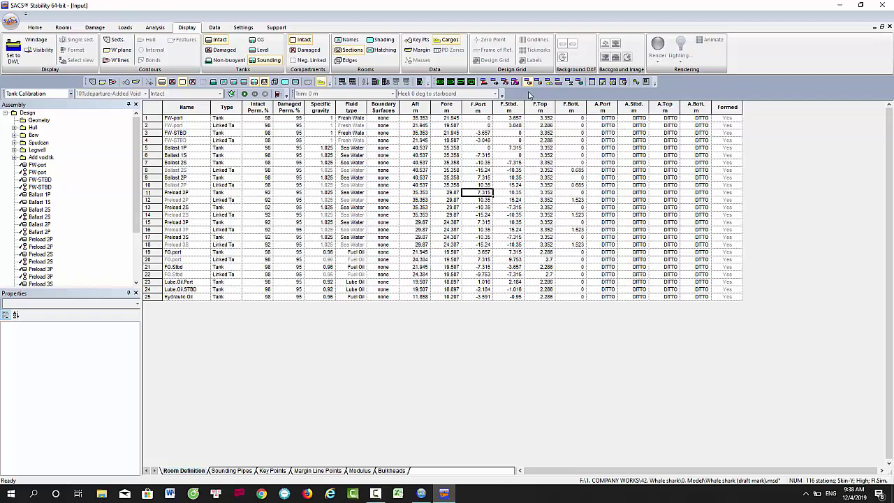
Go back to the Results table, then graph the FW-STBD tank's calibration curves
click(591, 84)
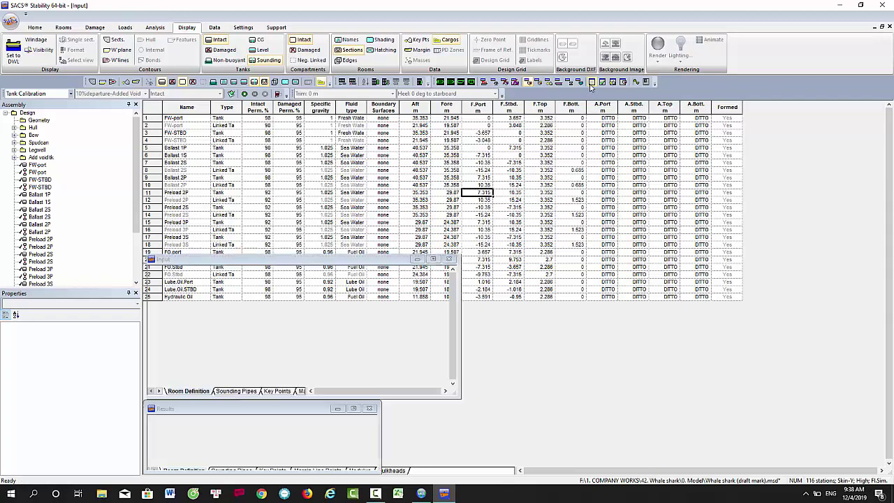
click(296, 189)
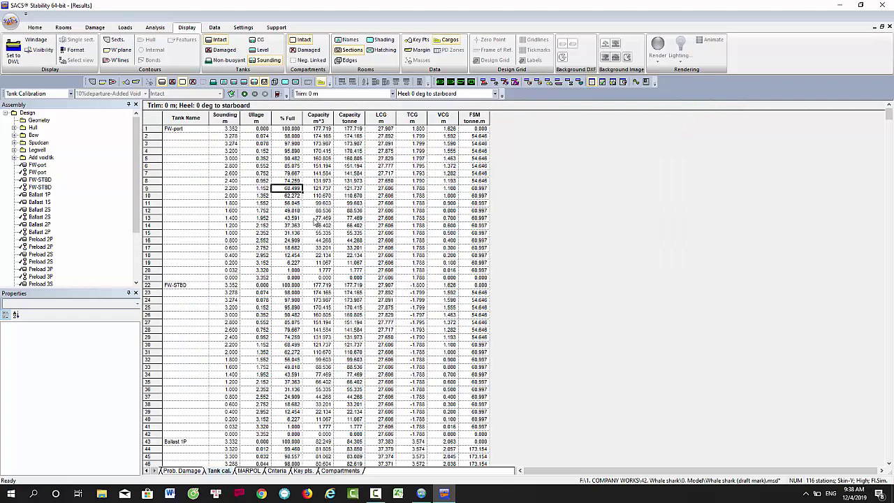
click(636, 82)
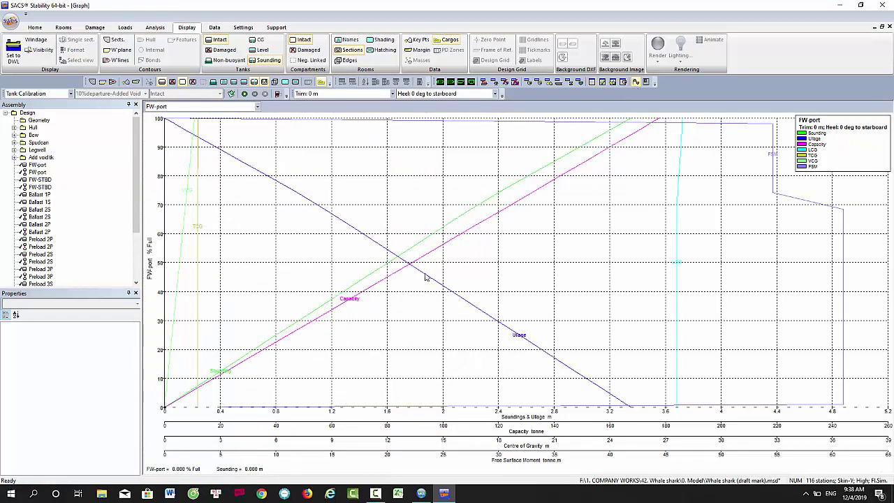
click(258, 109)
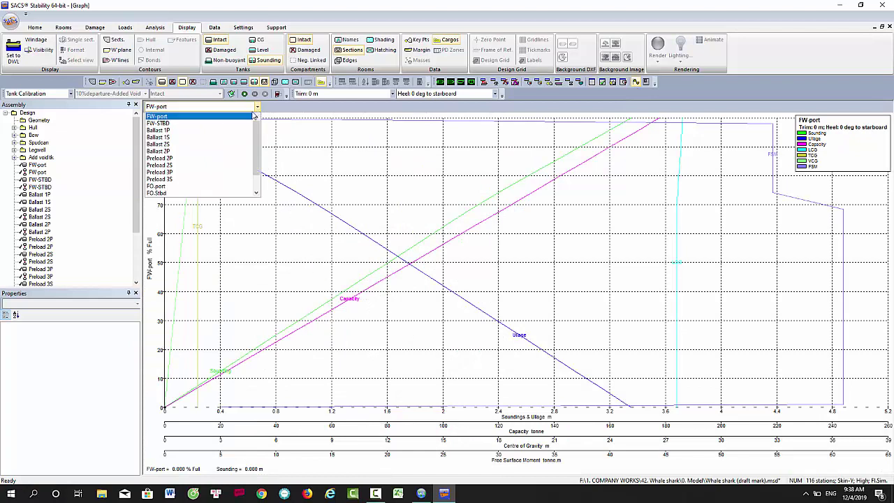
click(191, 126)
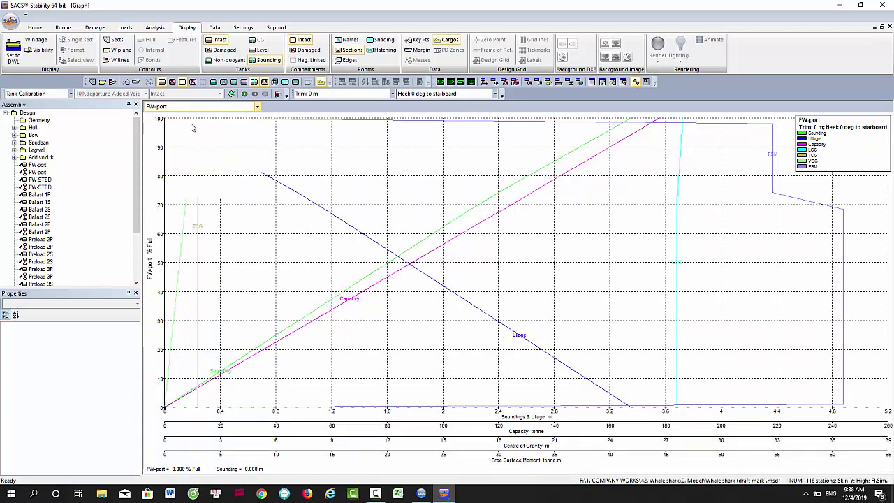
Graph the Preload 3P tank's curves, then return to the calibration results table
click(258, 107)
click(237, 172)
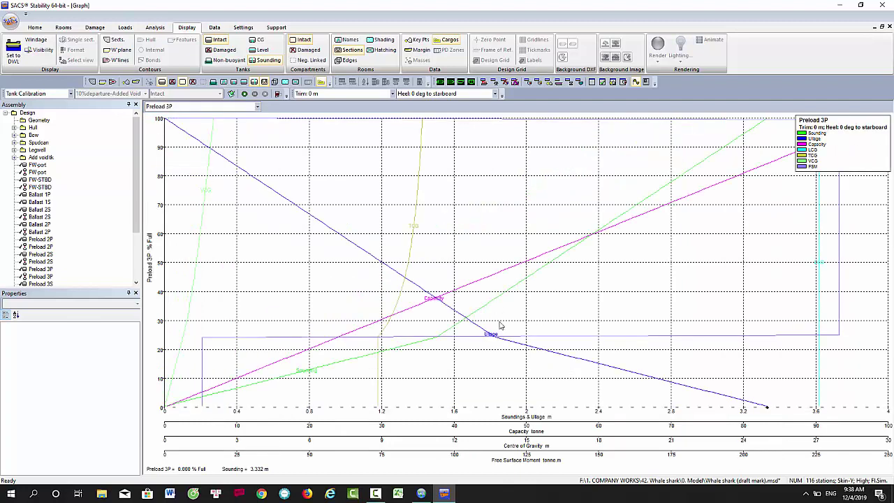
click(592, 83)
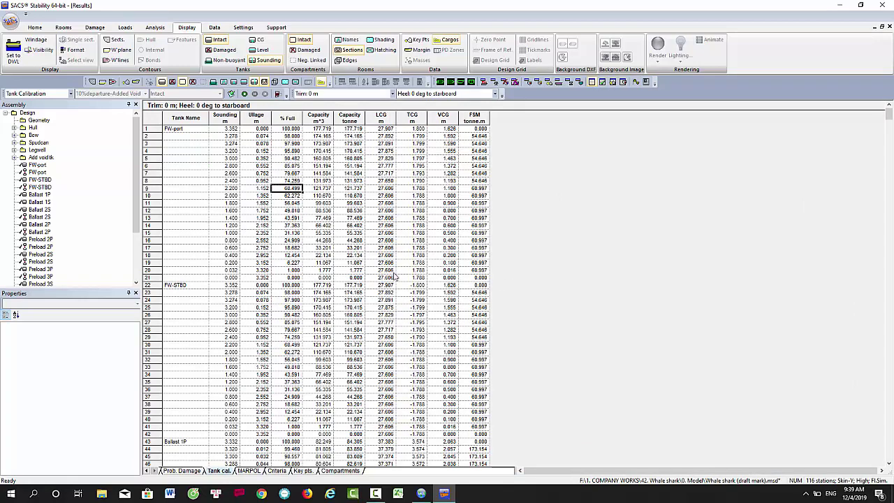
click(12, 22)
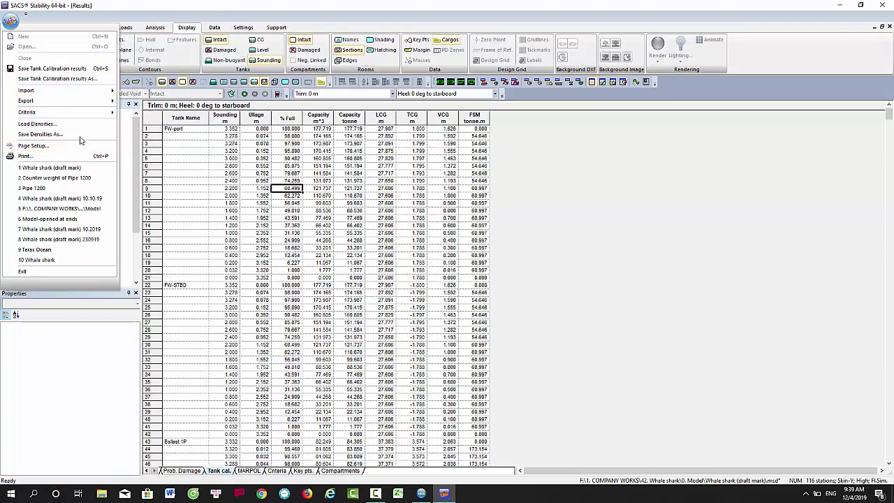
mouse_move(89, 103)
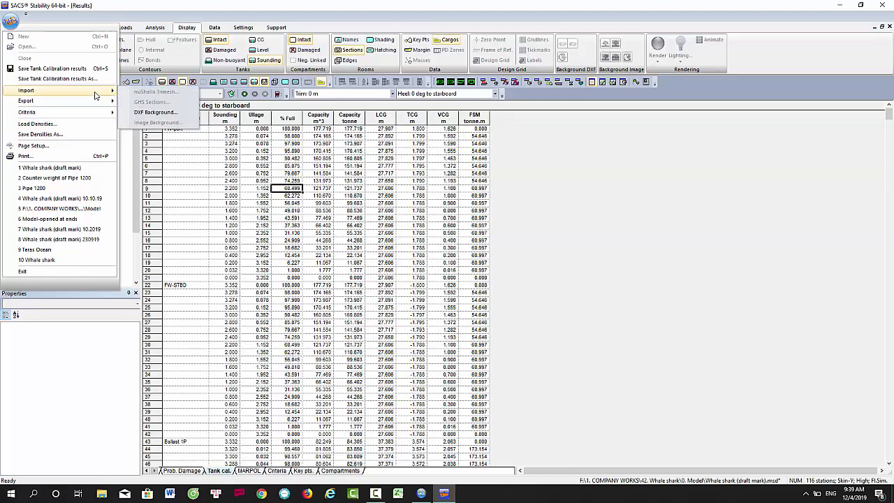
click(28, 156)
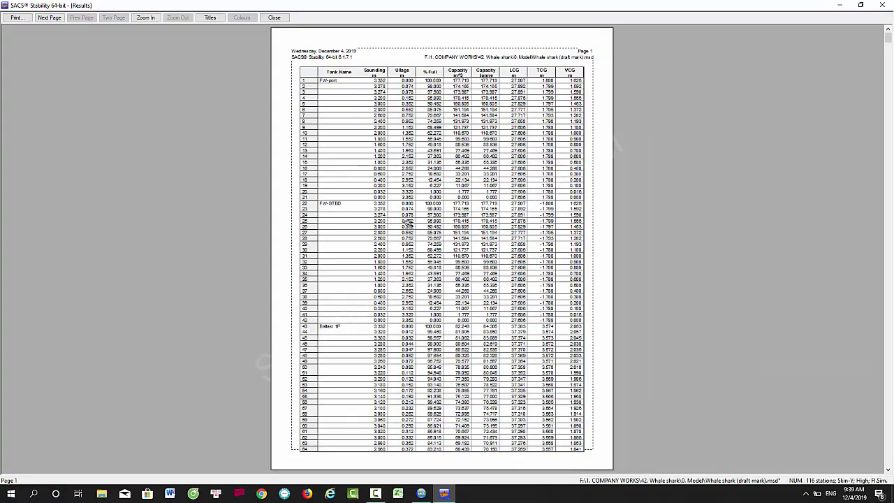
click(274, 18)
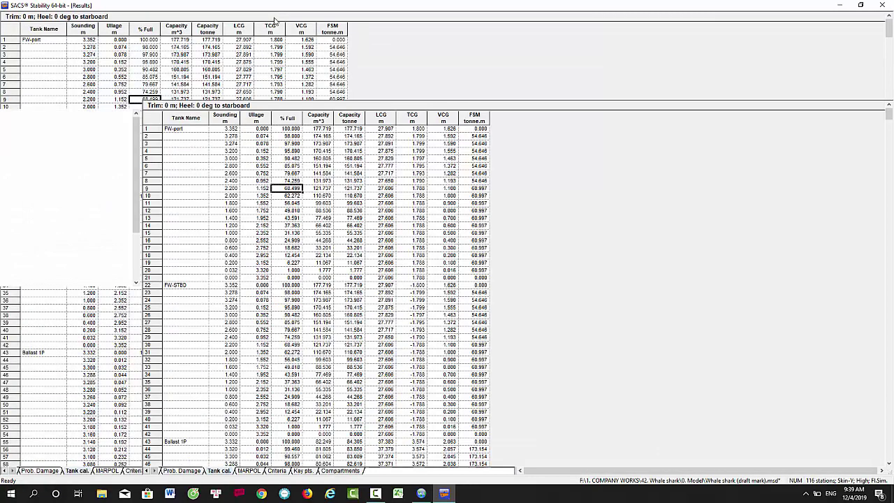